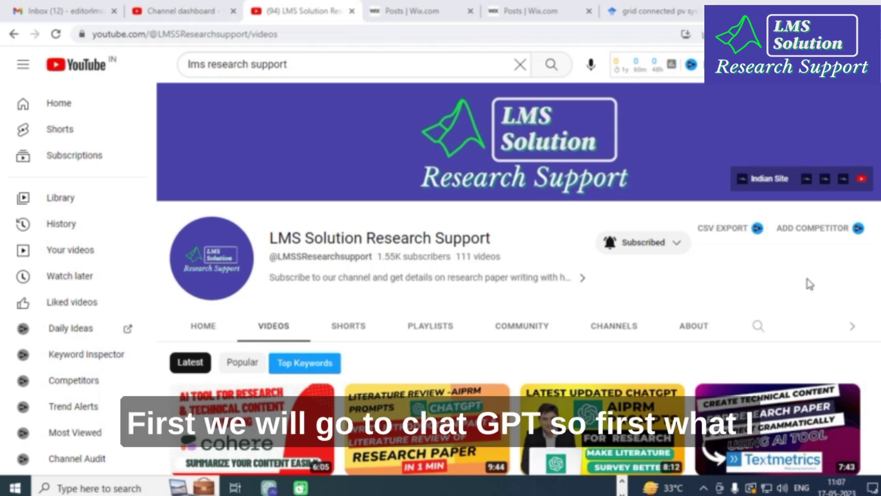
Step: Search the AIPRM prompt library for 'conclusion' in the ChatGPT window
right_click(807, 279)
left_click(620, 312)
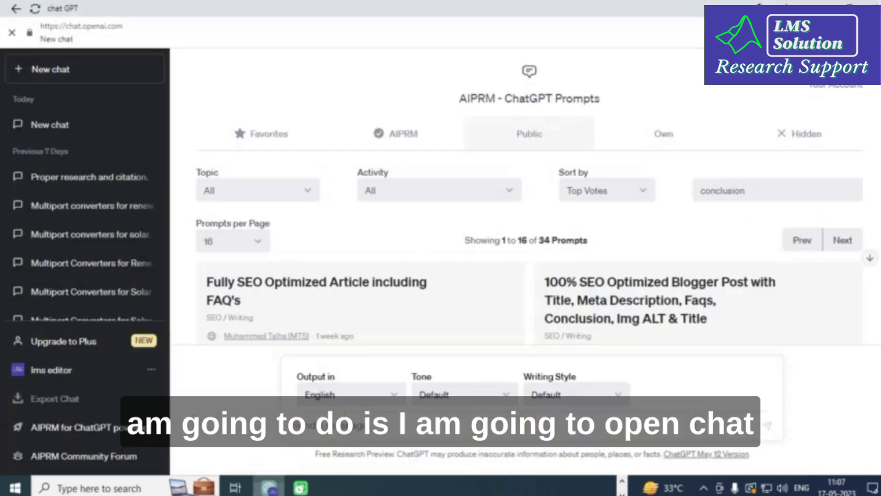
left_click(269, 488)
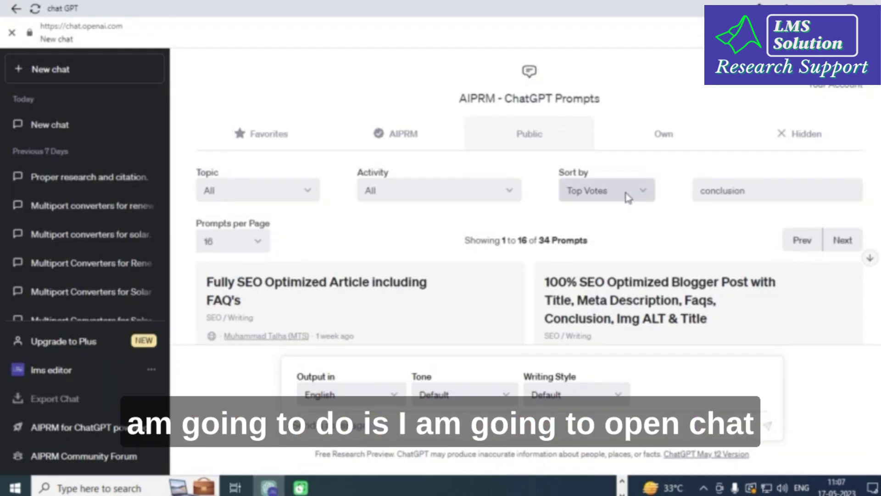
left_click_drag(765, 191, 661, 210)
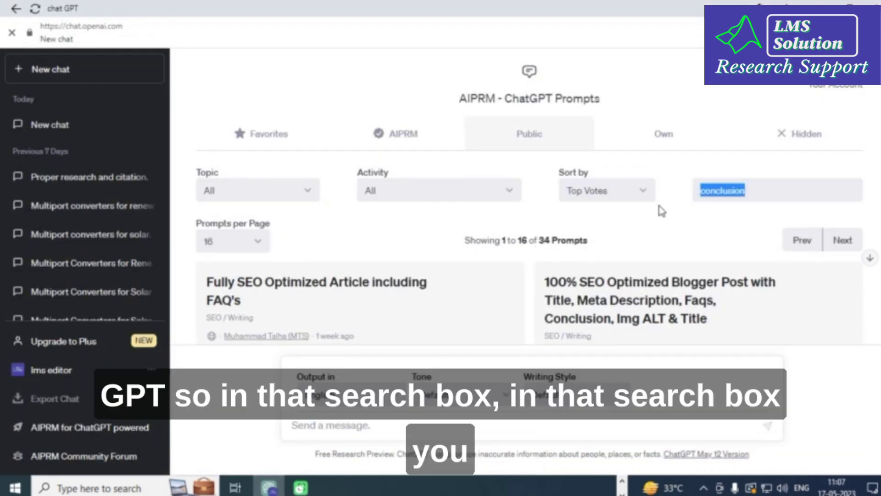
key("BackSpace")
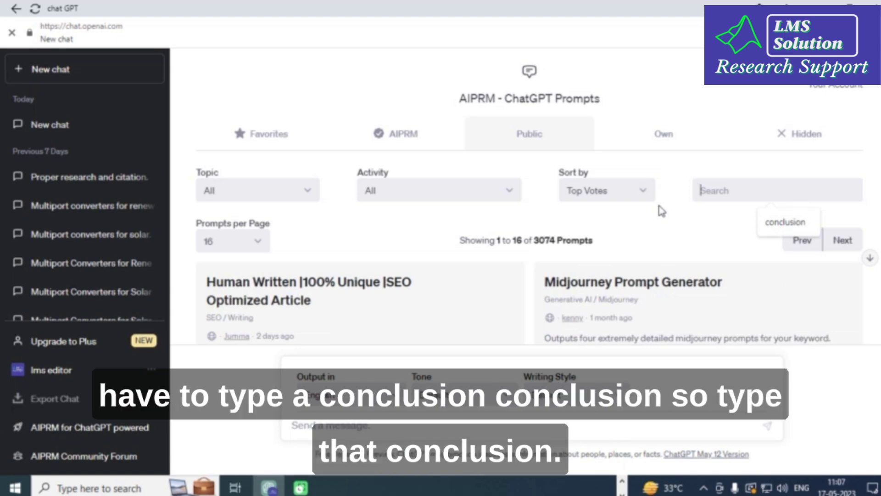
type("conclusion")
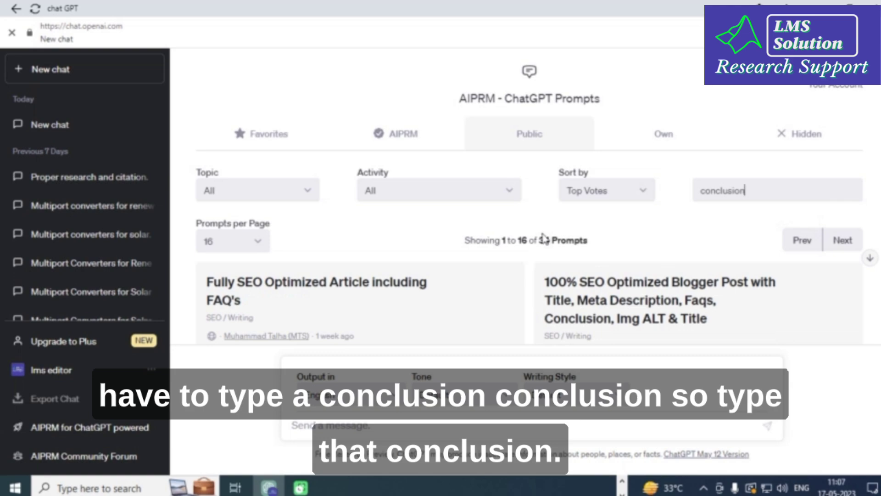
Step: Page to the next matching prompts and pick the Intro & Conclusion Writer prompt
scroll(459, 235, "down", 3)
scroll(459, 235, "down", 20)
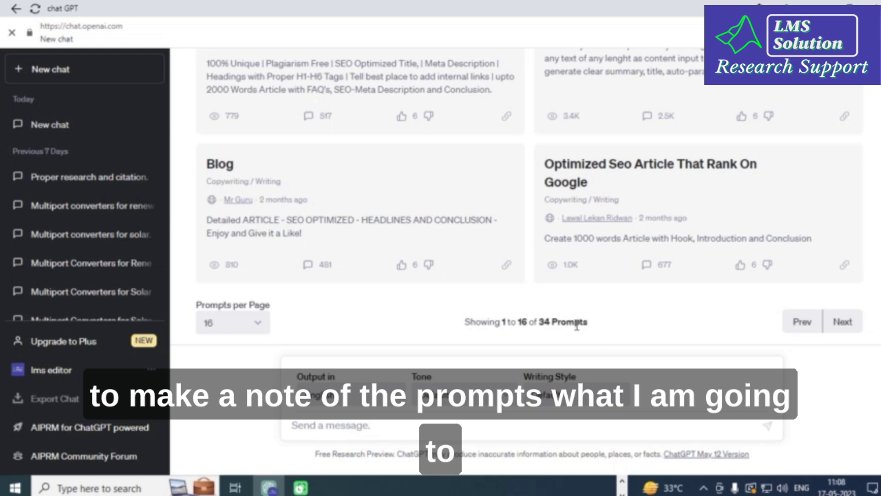
scroll(739, 339, "up", 6)
scroll(549, 208, "down", 6)
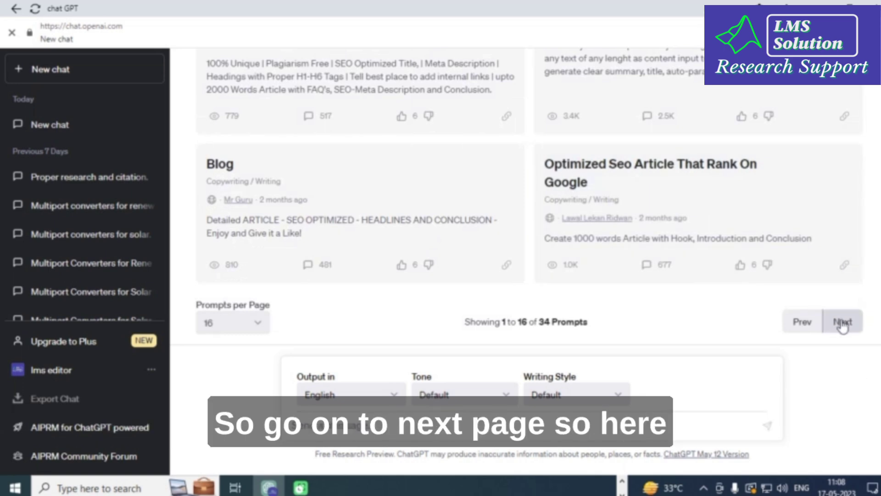
left_click(840, 326)
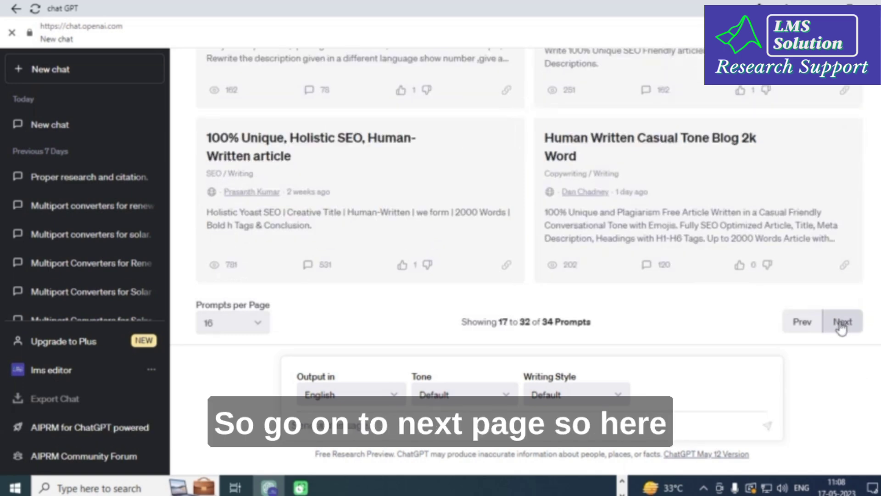
scroll(428, 200, "up", 10)
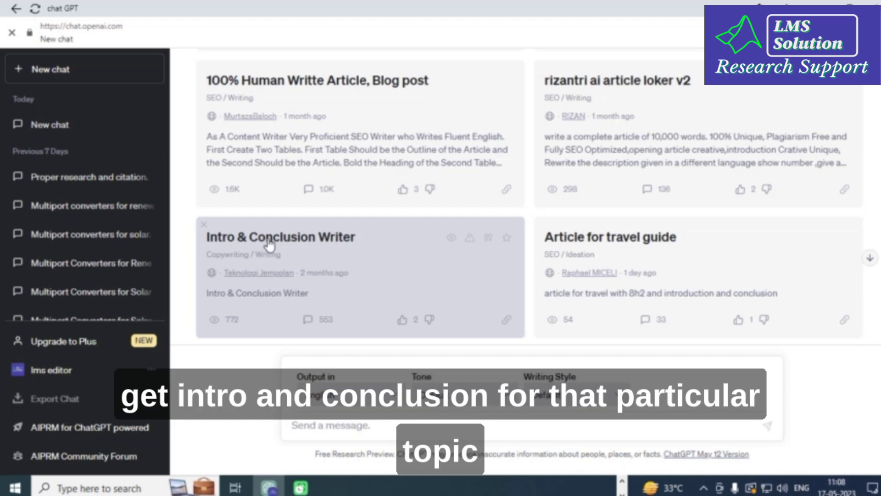
left_click(264, 248)
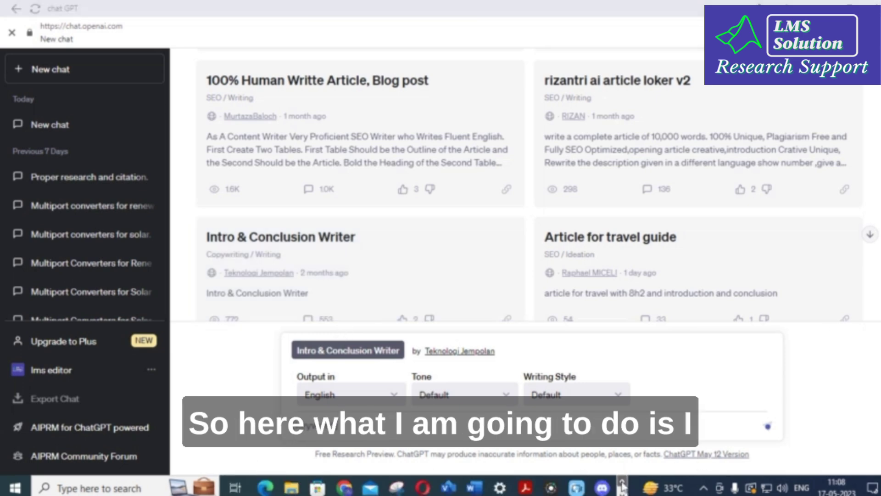
Step: Copy the closed-loop multilevel inverter paper's title from the 'grid connected pv system' Scholar results
left_click(337, 489)
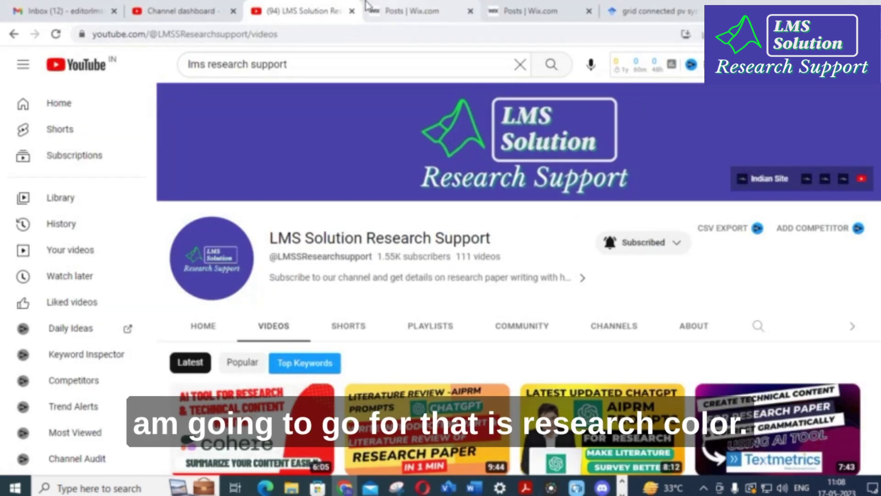
left_click(652, 11)
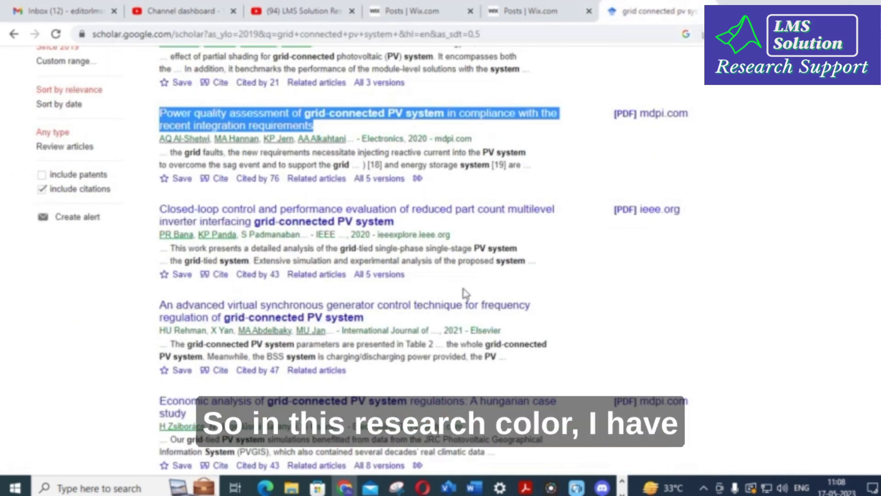
scroll(485, 290, "up", 3)
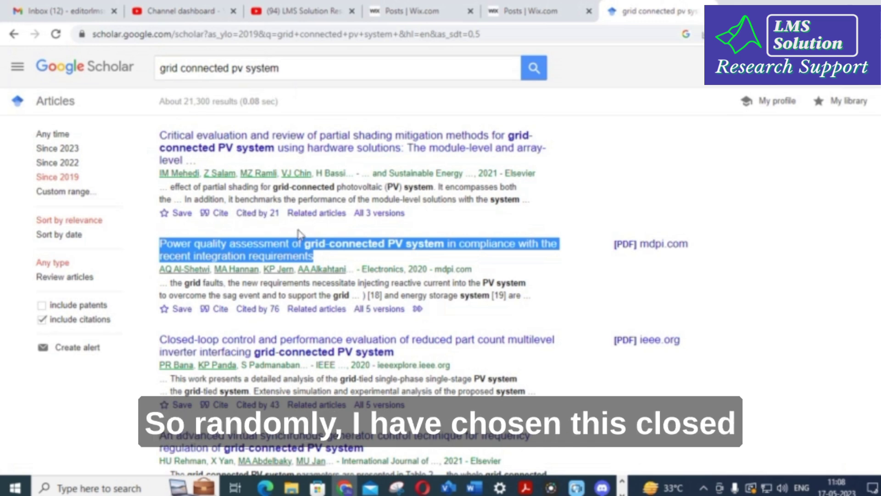
left_click(269, 228)
scroll(161, 273, "down", 1)
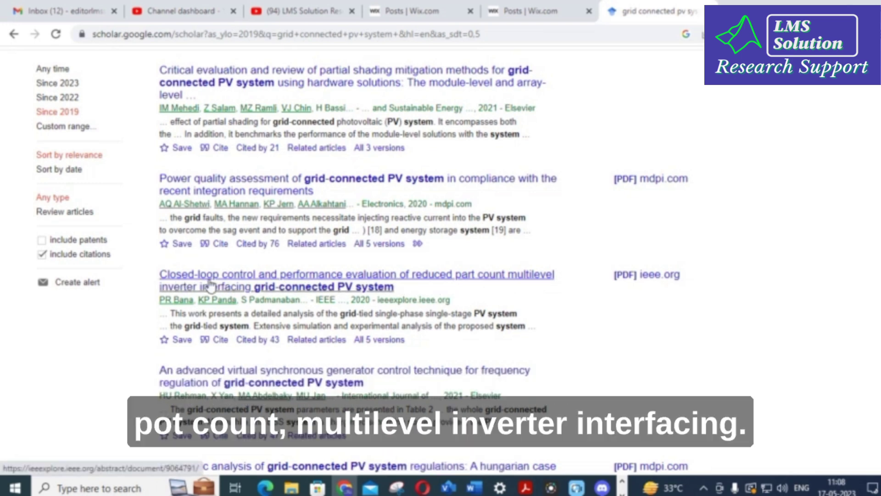
left_click_drag(156, 273, 415, 290)
key("ctrl+c")
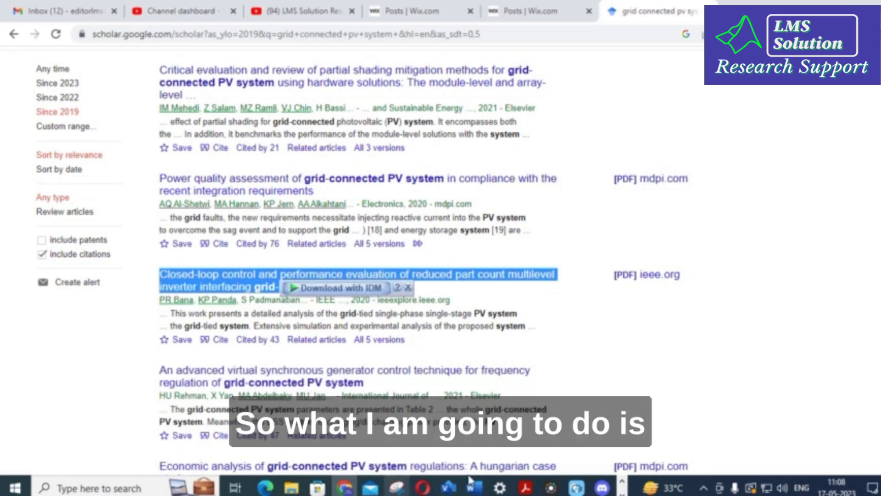
left_click(623, 484)
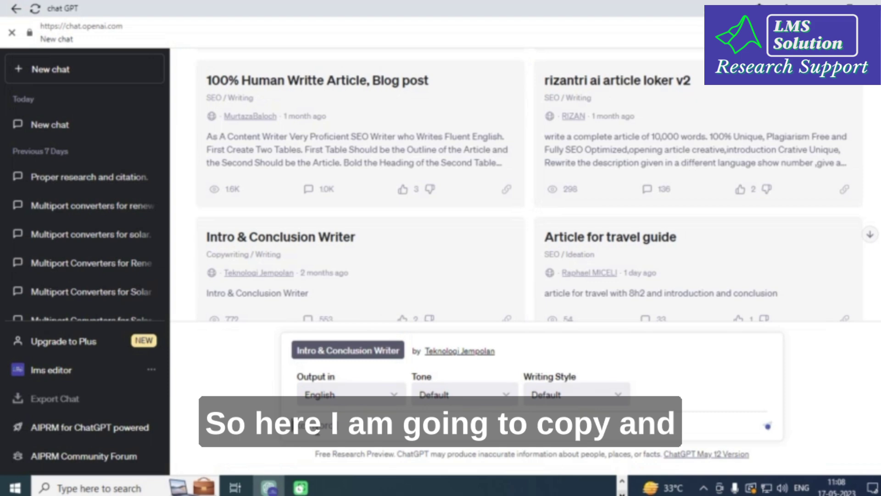
Step: Paste the copied paper title into the Intro & Conclusion Writer prompt and submit it
key("ctrl+v")
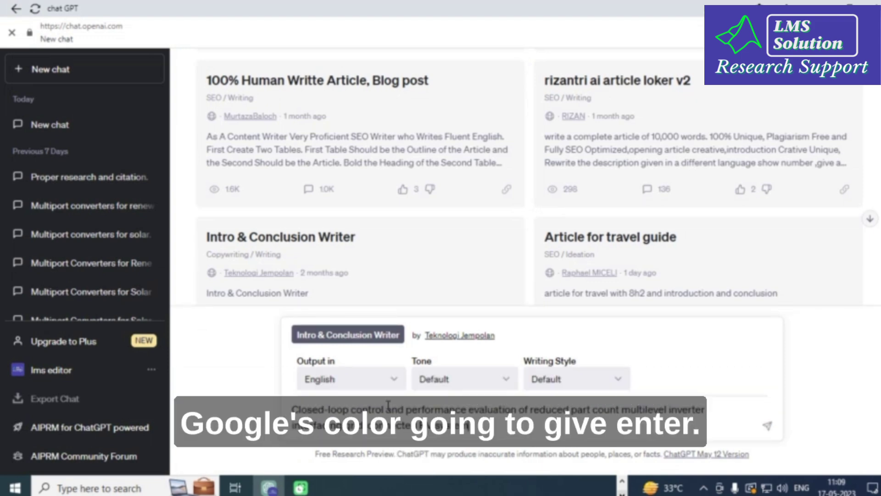
key("Return")
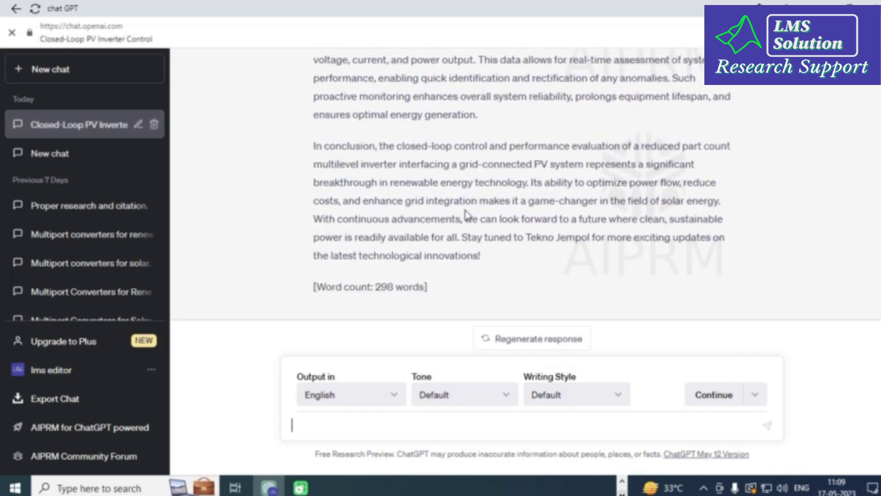
scroll(466, 211, "up", 5)
scroll(467, 209, "up", 5)
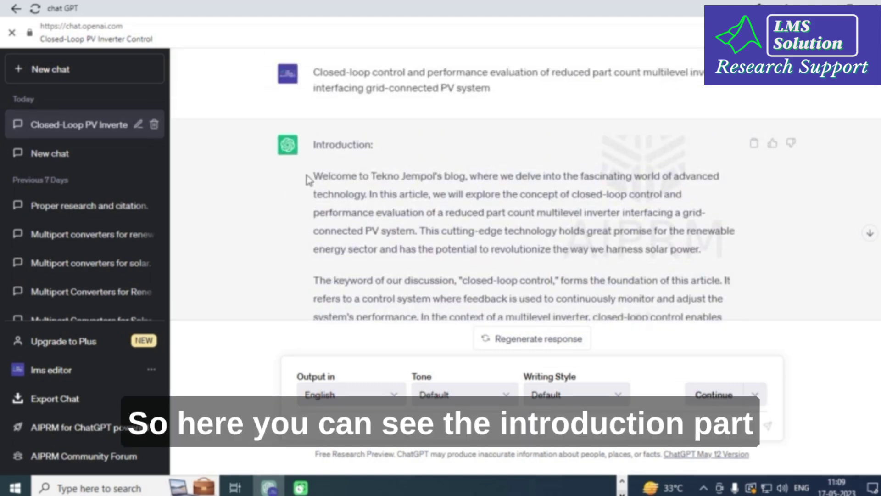
scroll(361, 197, "down", 10)
scroll(358, 207, "down", 2)
scroll(353, 204, "up", 2)
scroll(284, 298, "down", 2)
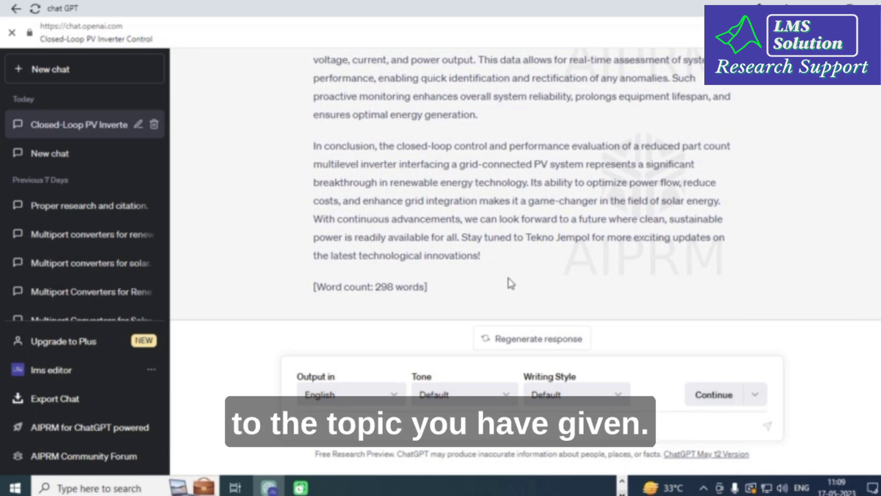
scroll(483, 266, "up", 15)
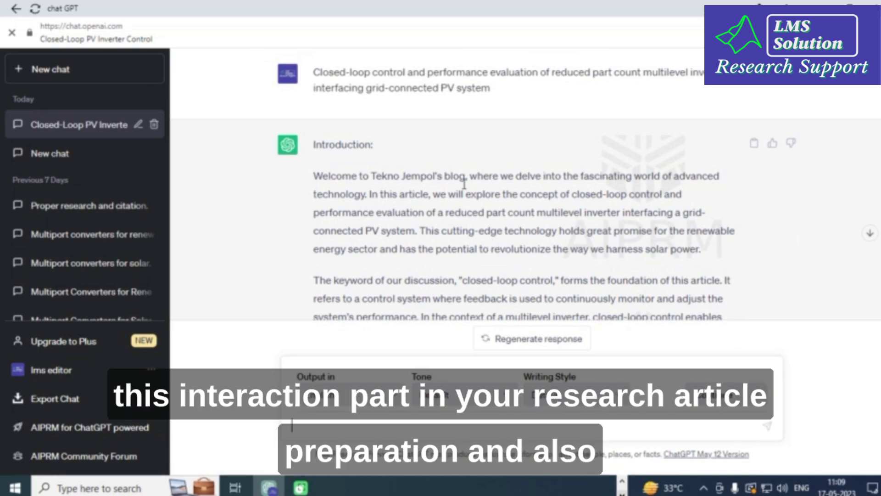
scroll(463, 183, "down", 10)
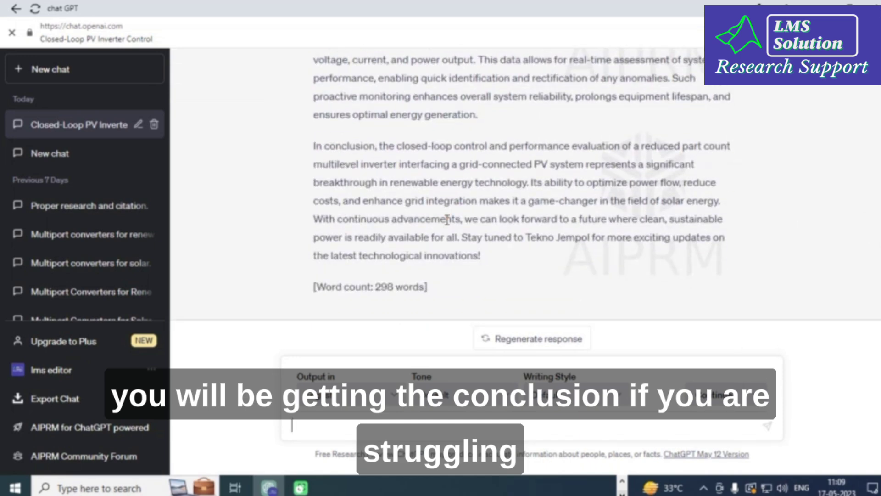
scroll(447, 221, "up", 10)
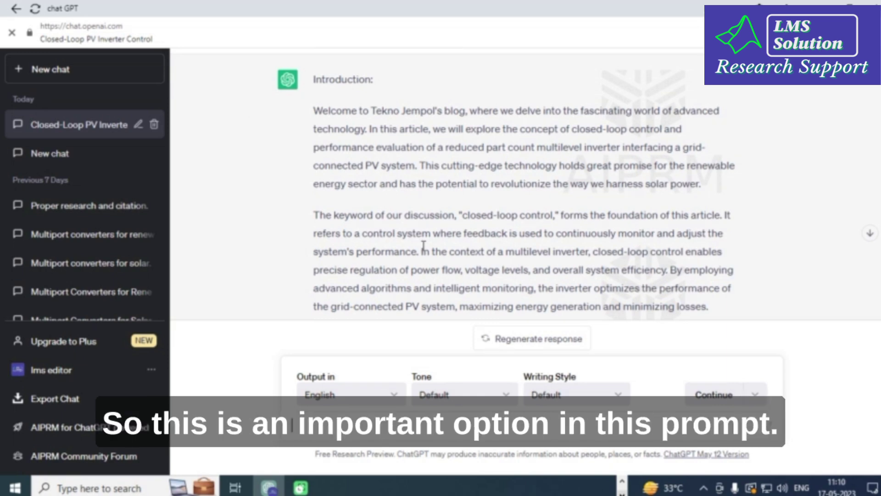
Step: Start a new chat and pick the '100% Unique, Holistic SEO, Human-Written article' prompt
left_click(40, 72)
scroll(615, 173, "up", 5)
scroll(395, 182, "up", 4)
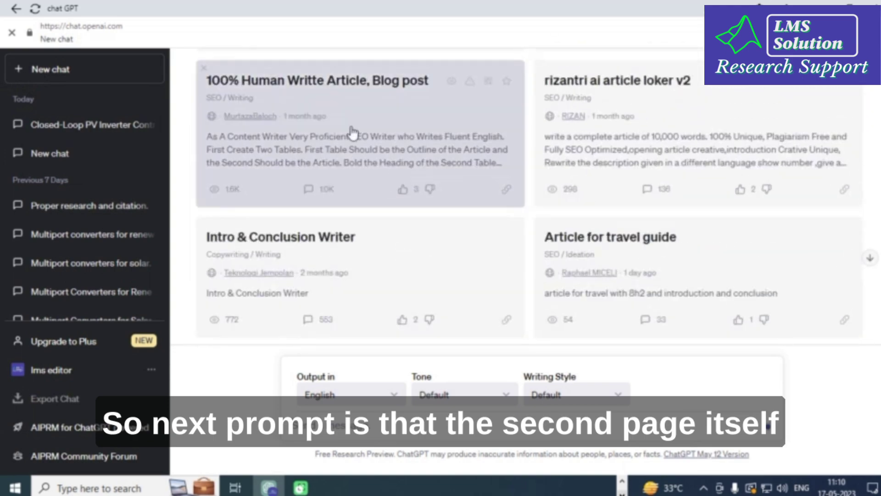
scroll(352, 141, "down", 3)
scroll(353, 141, "down", 6)
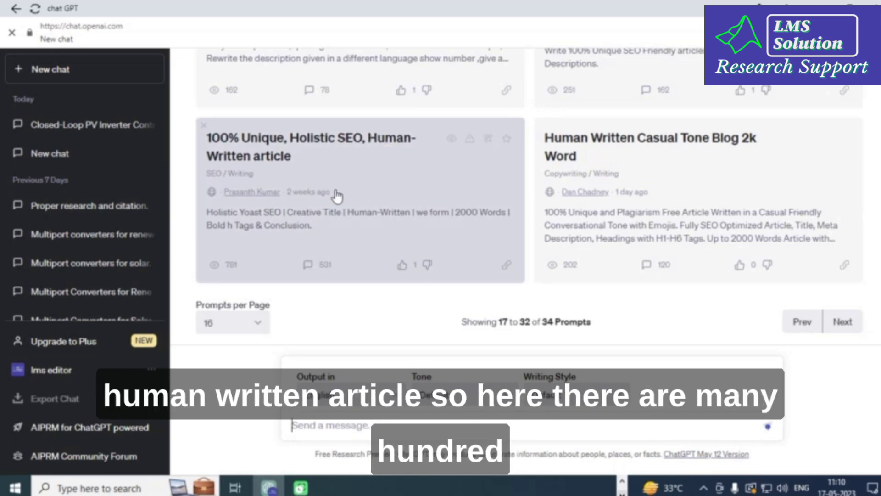
scroll(338, 195, "up", 10)
scroll(338, 195, "up", 5)
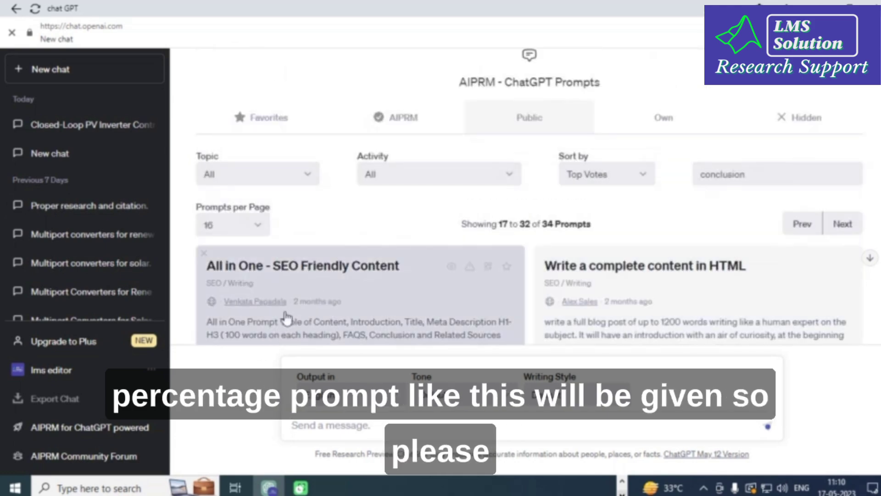
scroll(299, 299, "down", 10)
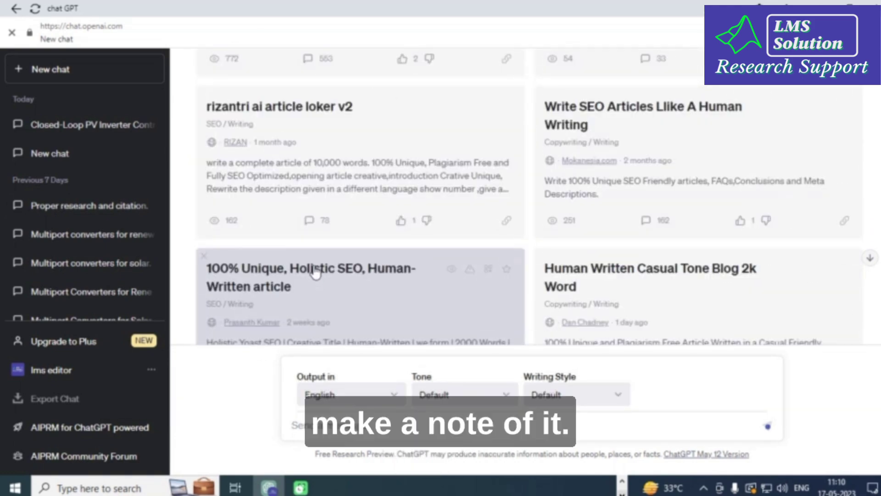
scroll(312, 266, "up", 5)
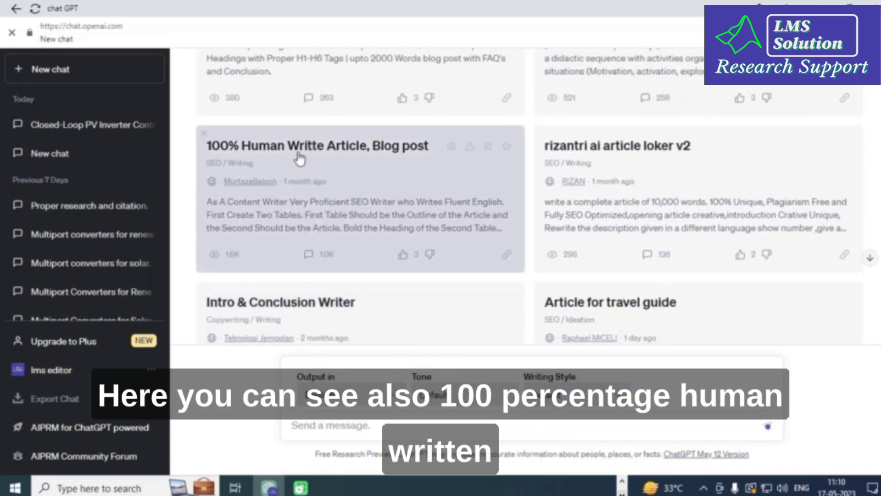
scroll(371, 170, "down", 5)
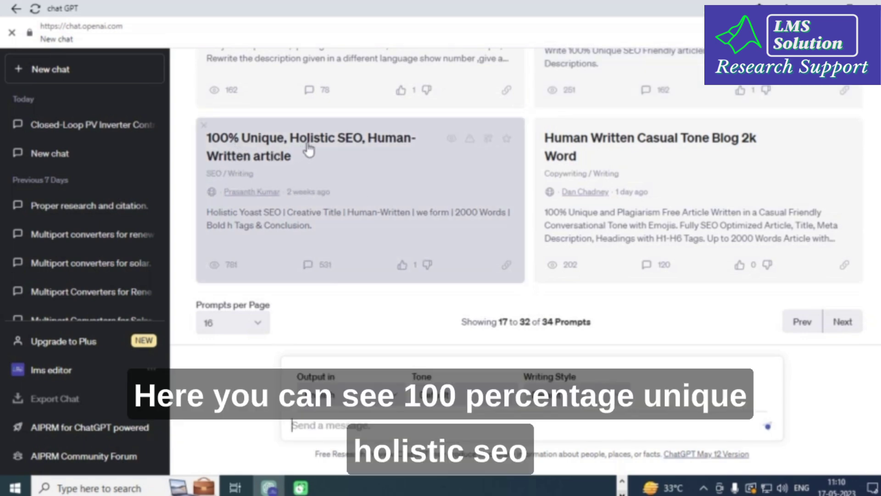
left_click(262, 149)
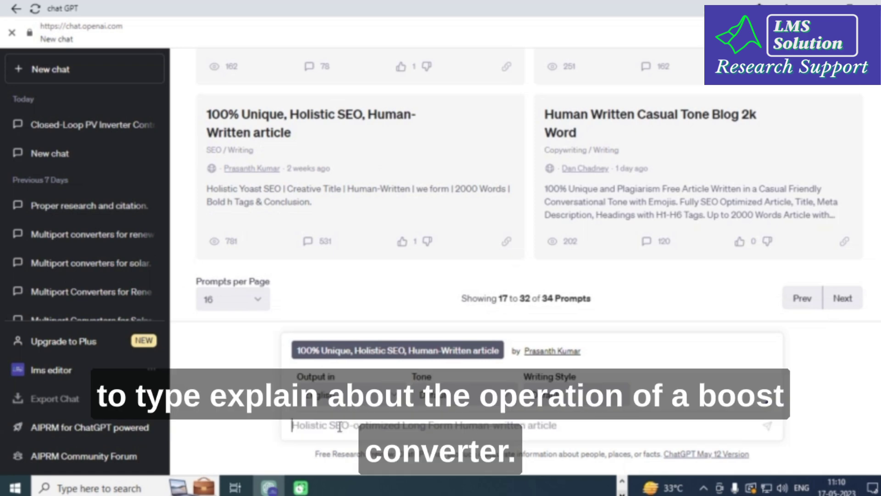
Step: Submit 'explain about the operation of a boost converter' as the article topic
type("expl")
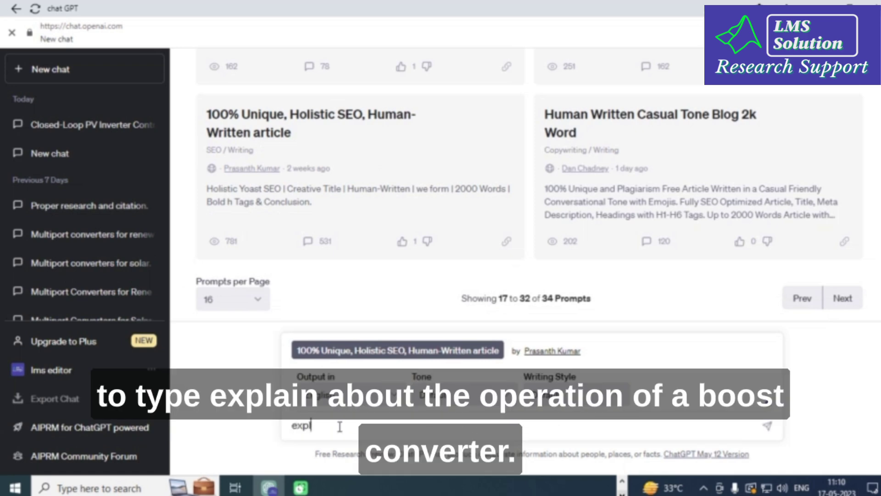
type("ain about t")
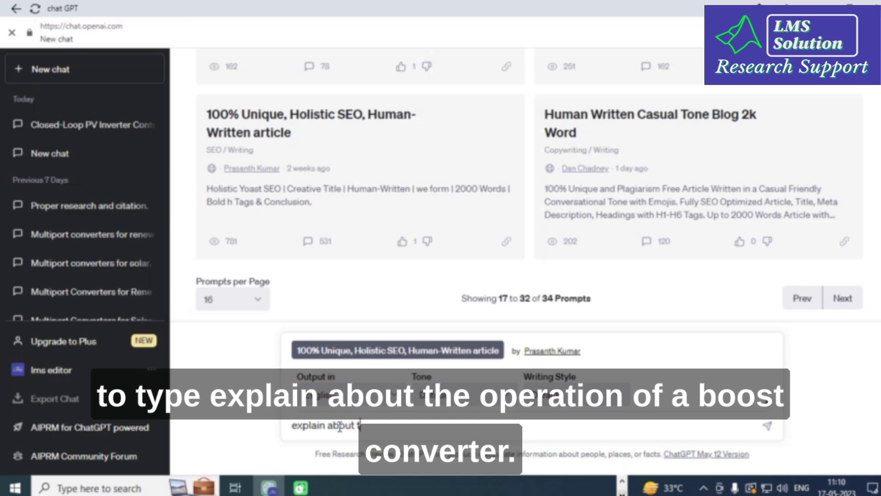
type("he opera")
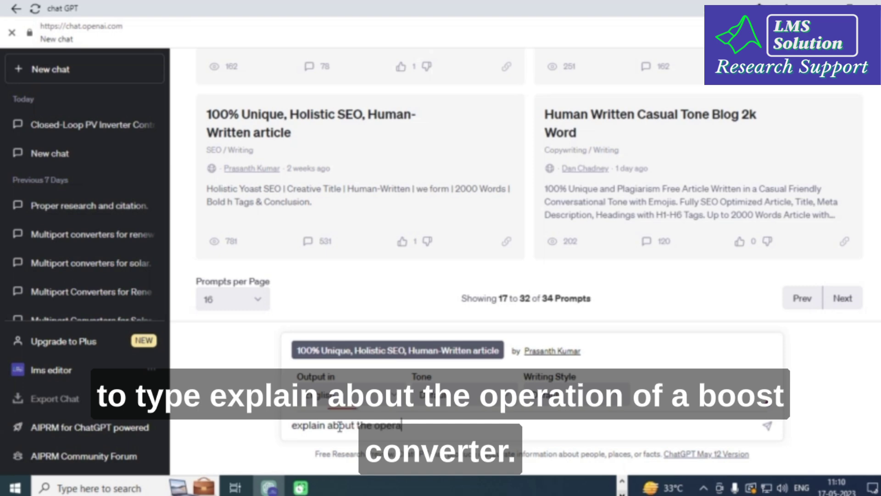
type("tion of a boost conv")
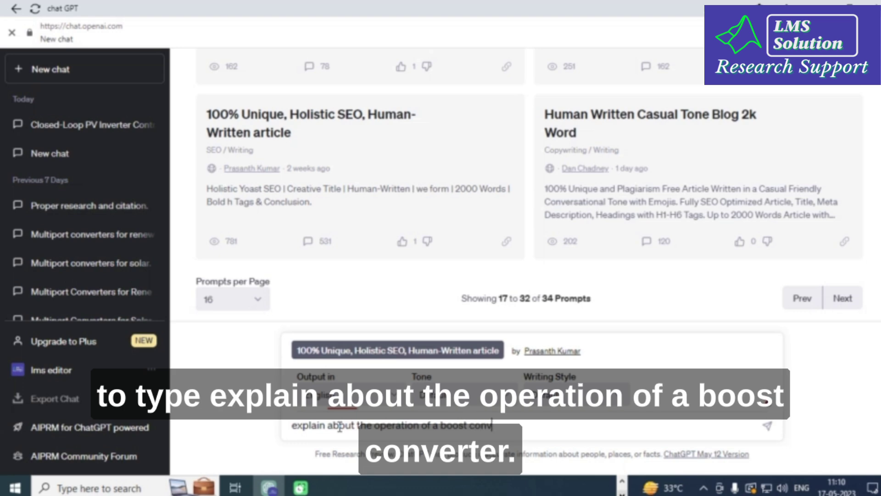
type("erter")
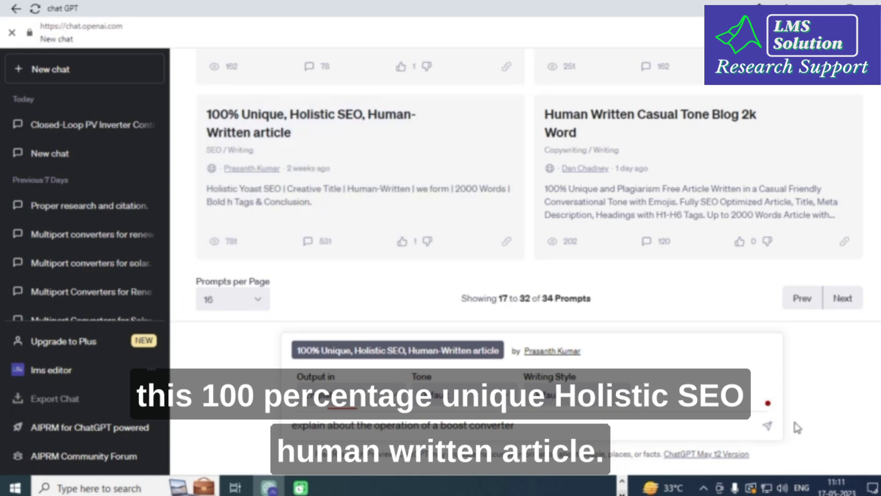
key("Return")
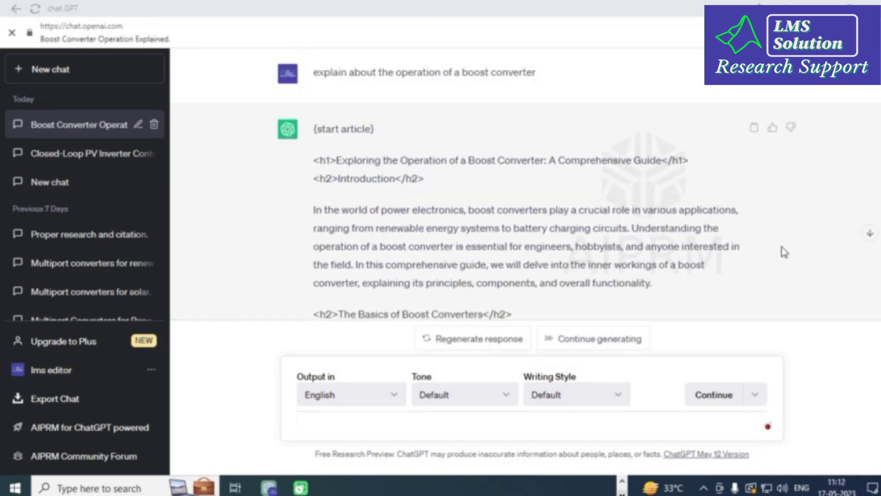
Step: Scroll through the generated boost converter SEO article
scroll(562, 204, "down", 3)
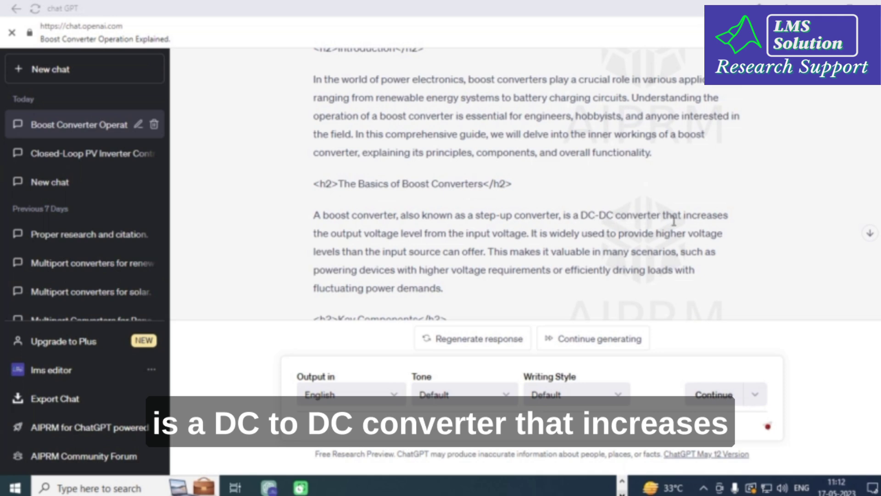
scroll(508, 229, "down", 3)
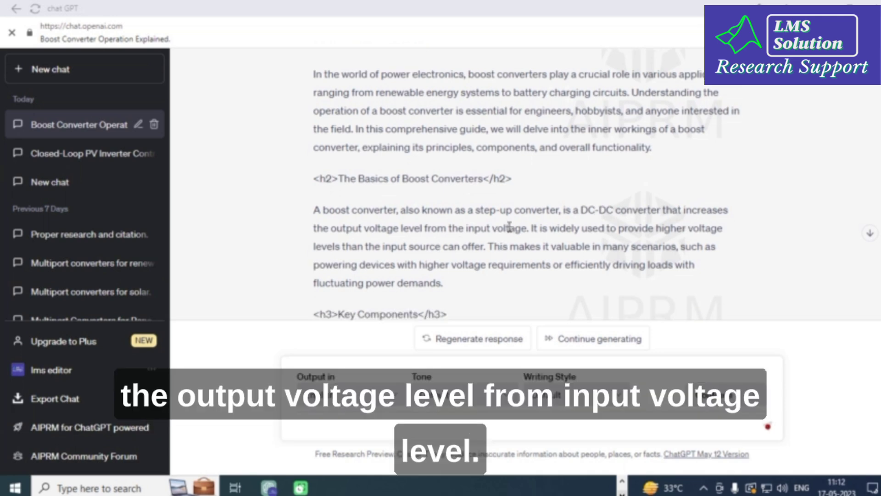
scroll(412, 181, "down", 3)
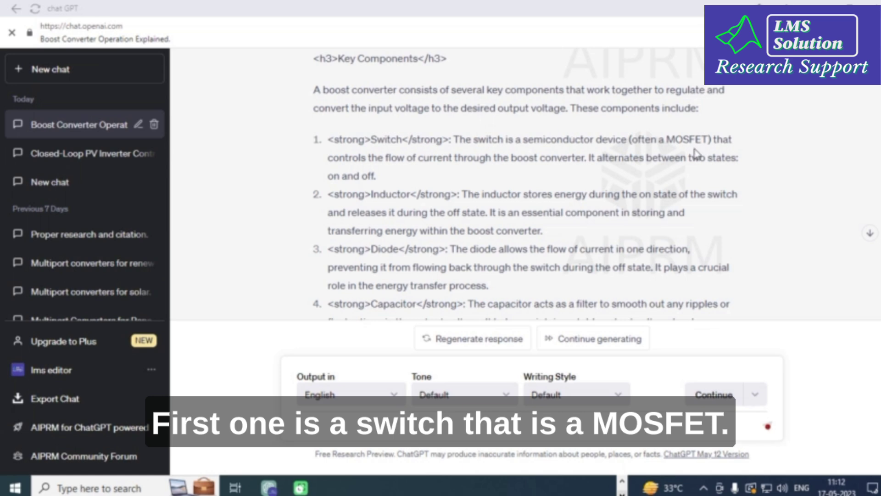
scroll(390, 198, "down", 2)
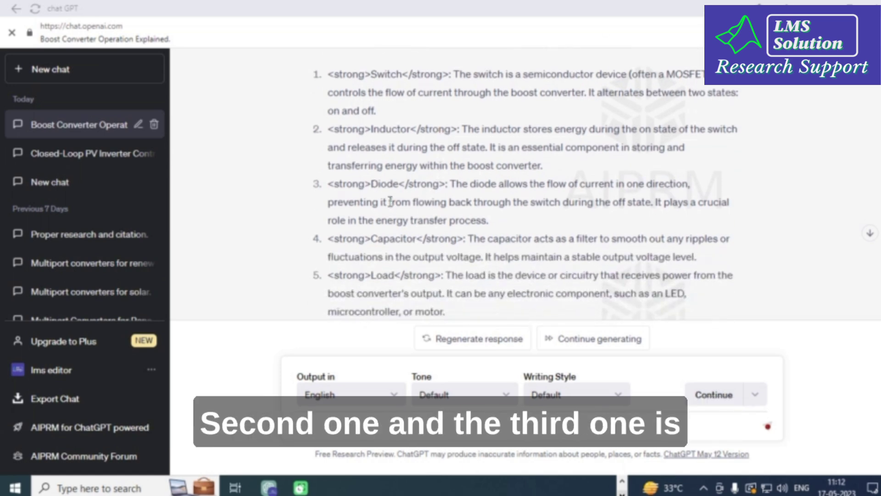
scroll(390, 196, "down", 3)
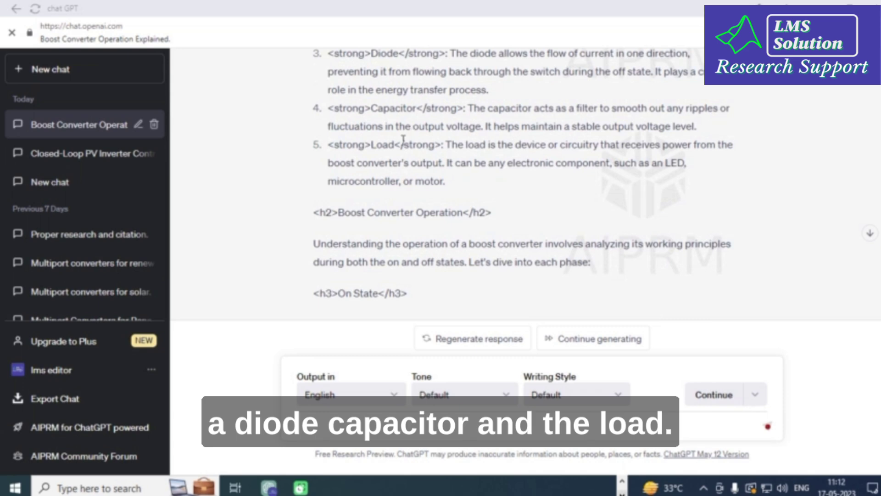
scroll(393, 156, "down", 2)
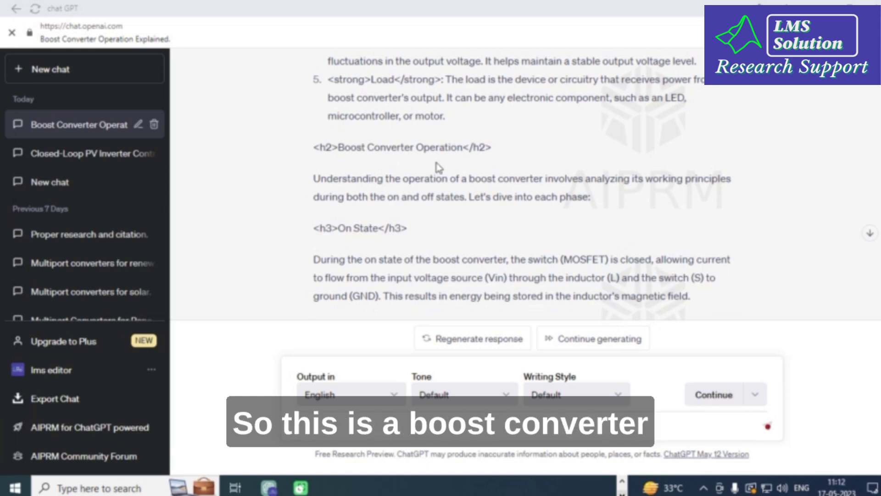
scroll(356, 229, "down", 3)
scroll(358, 229, "down", 4)
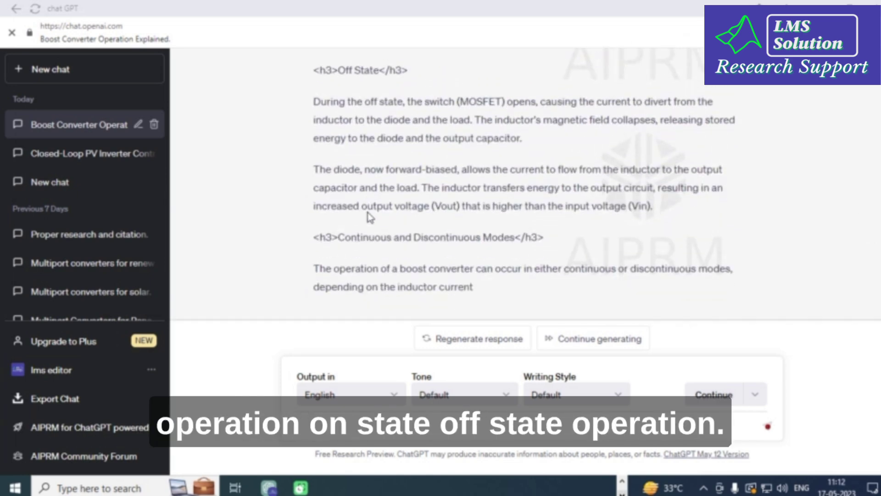
scroll(456, 222, "up", 8)
scroll(456, 222, "up", 10)
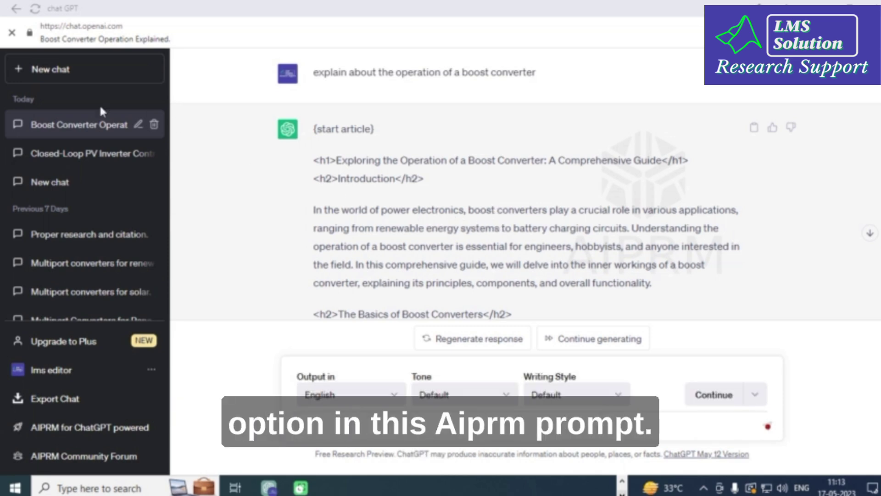
left_click(52, 71)
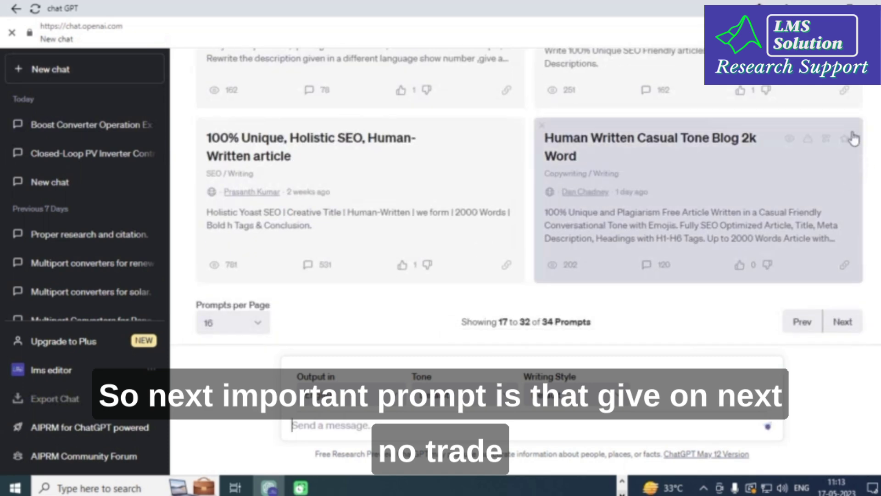
Step: Pick the 'NO trite, tired or overused phrases' prompt and send 'explain the operation of boost converter'
left_click(843, 321)
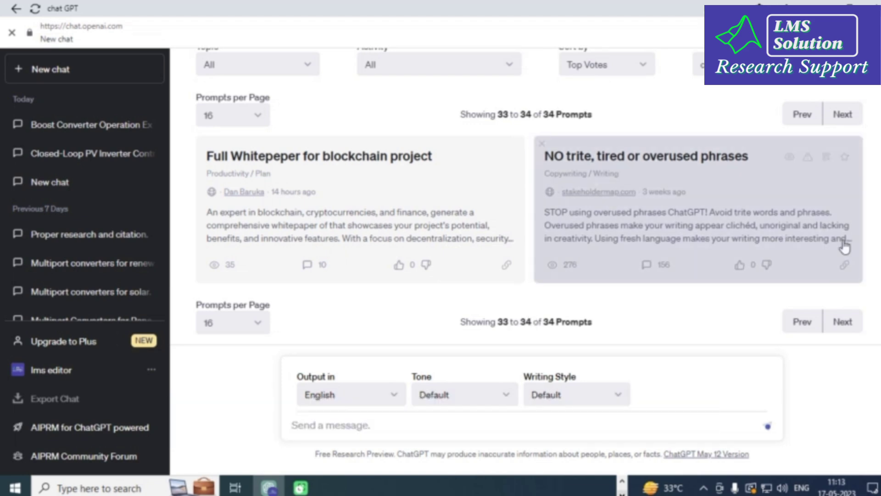
left_click(670, 222)
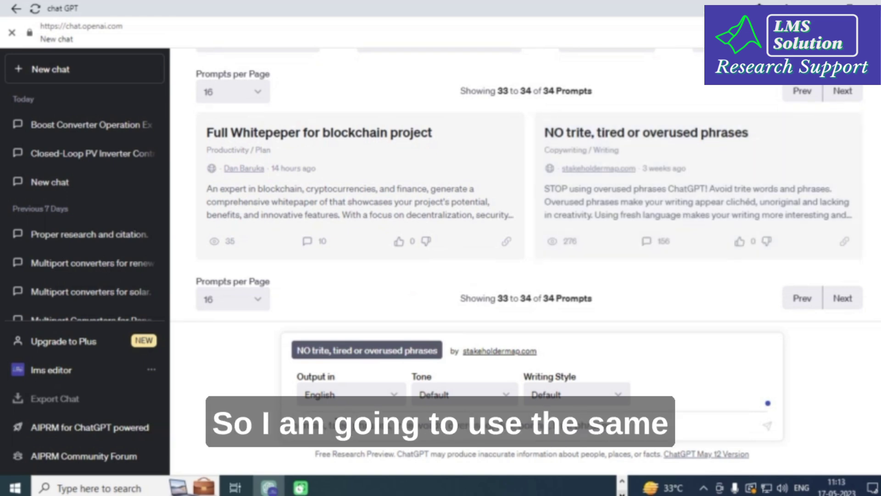
type("explain")
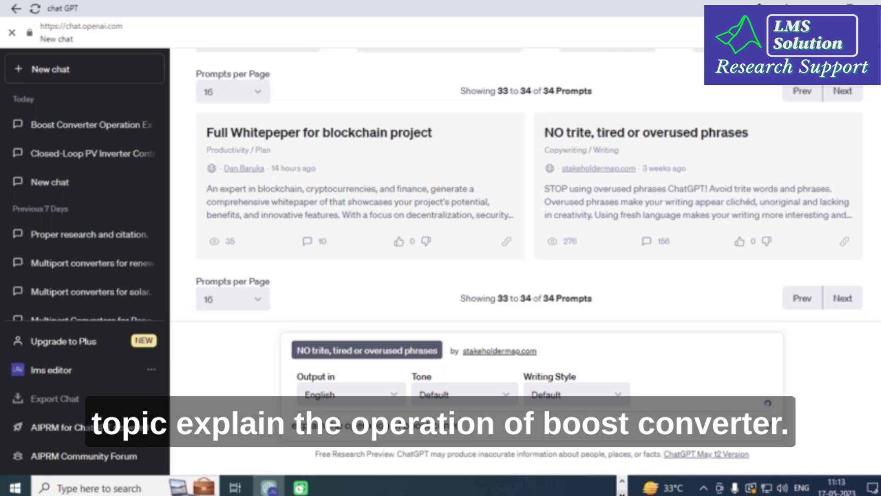
type("nverter")
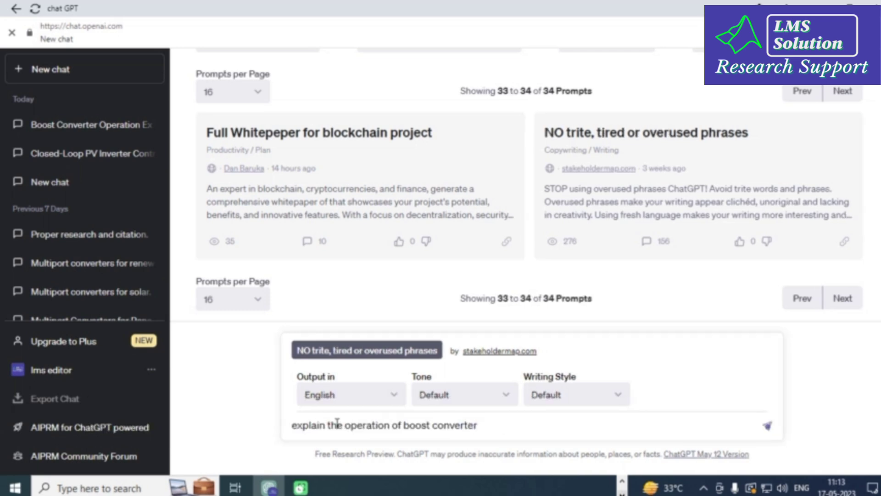
key("Return")
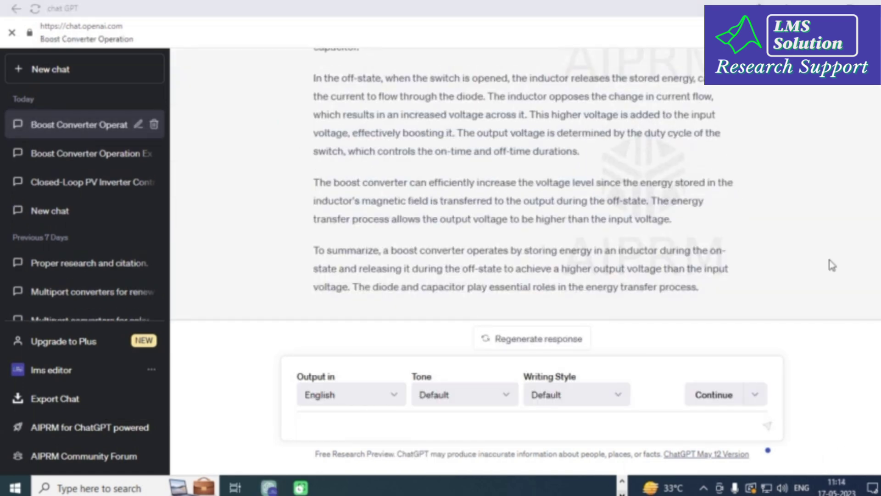
Step: Review the new reply, marking its first paragraph to compare phrasing with the earlier answer
scroll(789, 248, "up", 10)
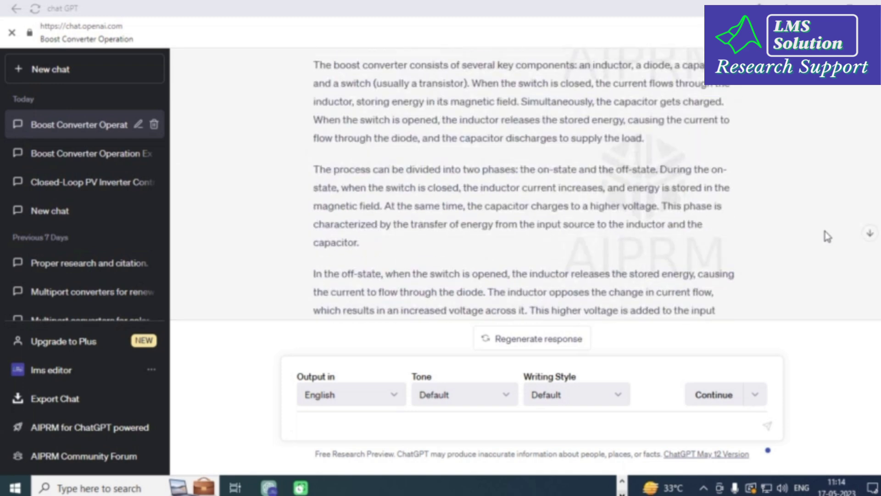
scroll(790, 248, "up", 2)
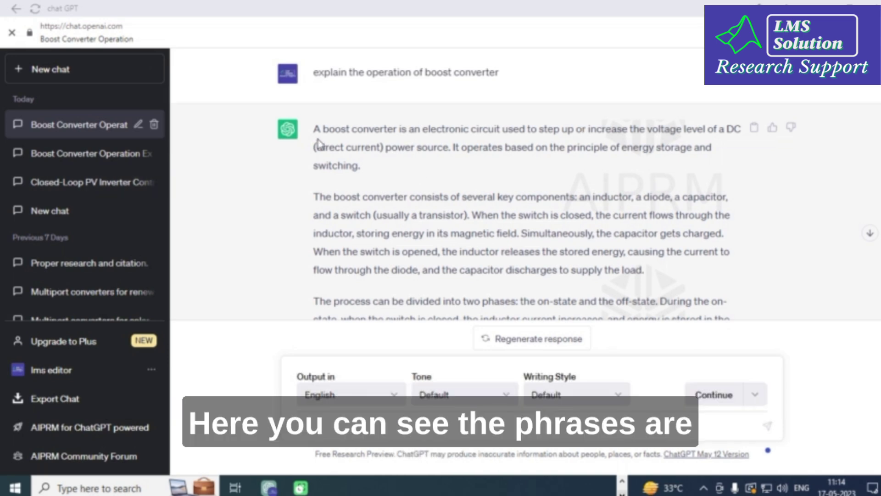
left_click_drag(321, 130, 368, 174)
left_click(380, 174)
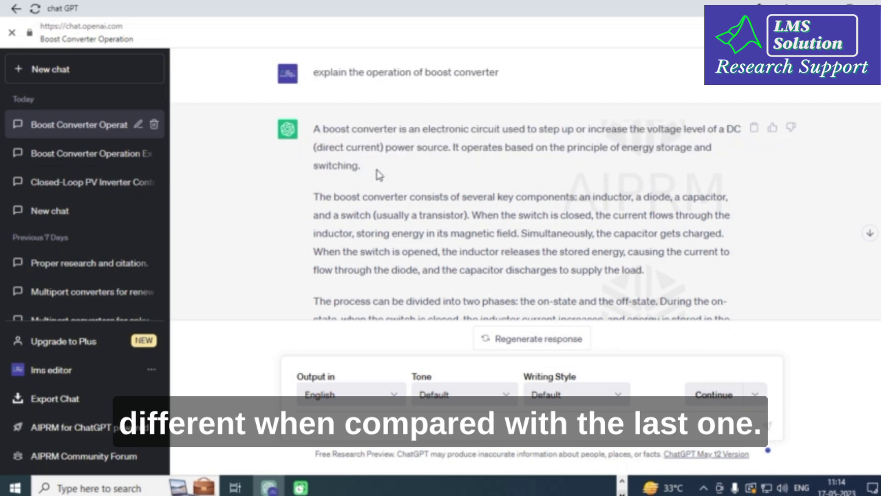
scroll(379, 175, "down", 5)
scroll(378, 173, "up", 3)
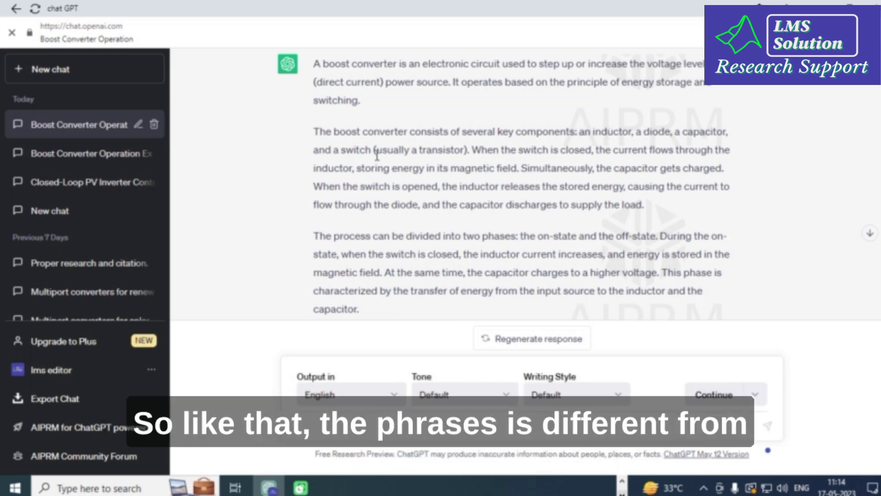
scroll(353, 164, "down", 2)
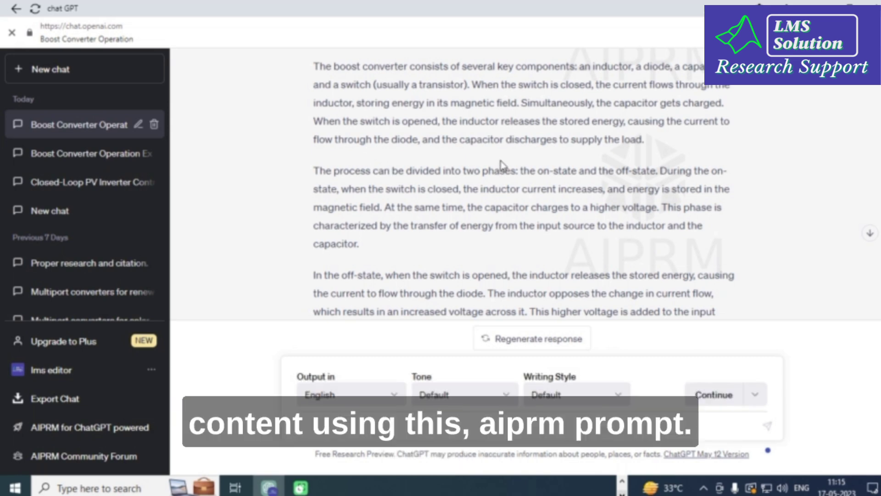
scroll(505, 166, "up", 3)
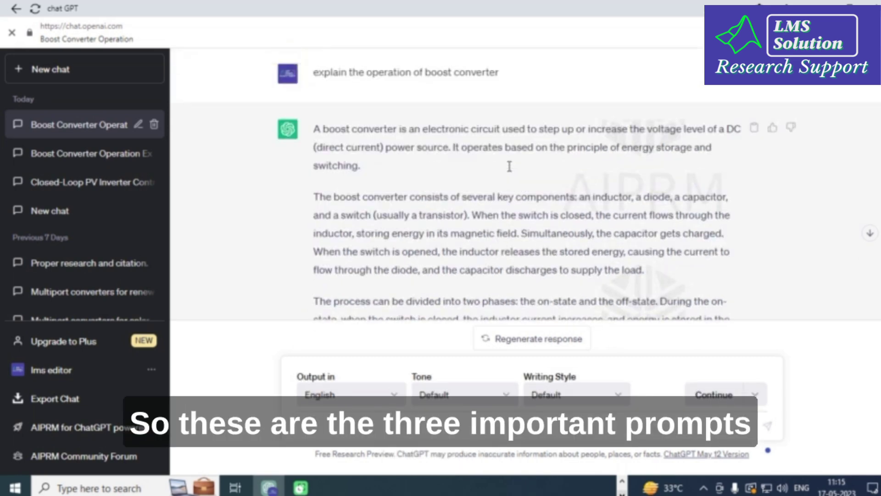
Step: Start another new chat and scroll up to the AIPRM prompt library header
left_click(67, 71)
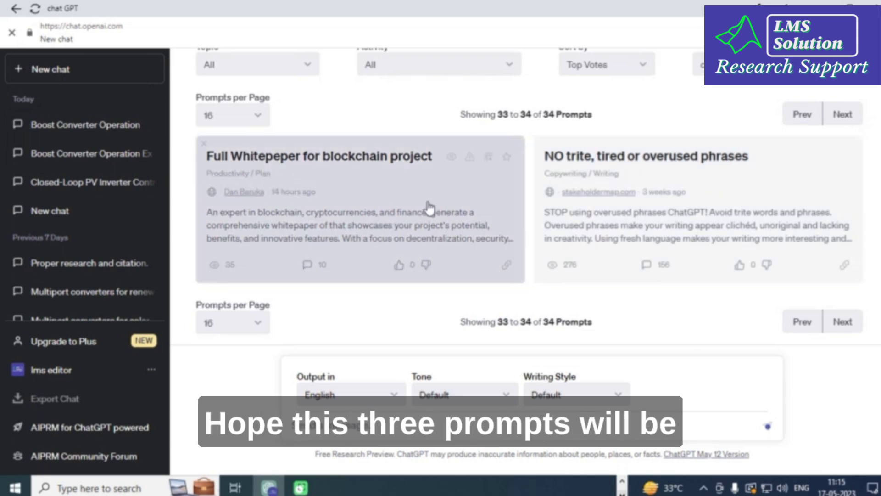
scroll(450, 234, "up", 3)
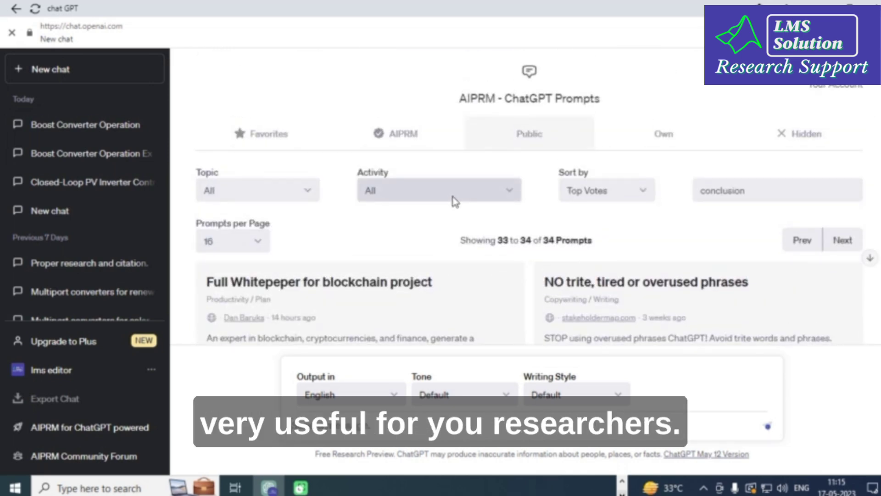